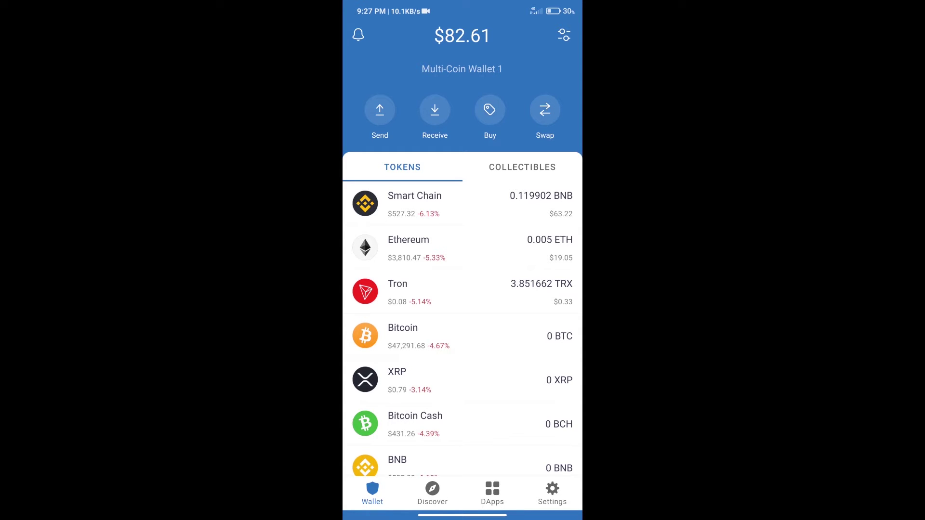
# Open Trust Wallet's Buy token list from the wallet home screen
pyautogui.click(490, 110)
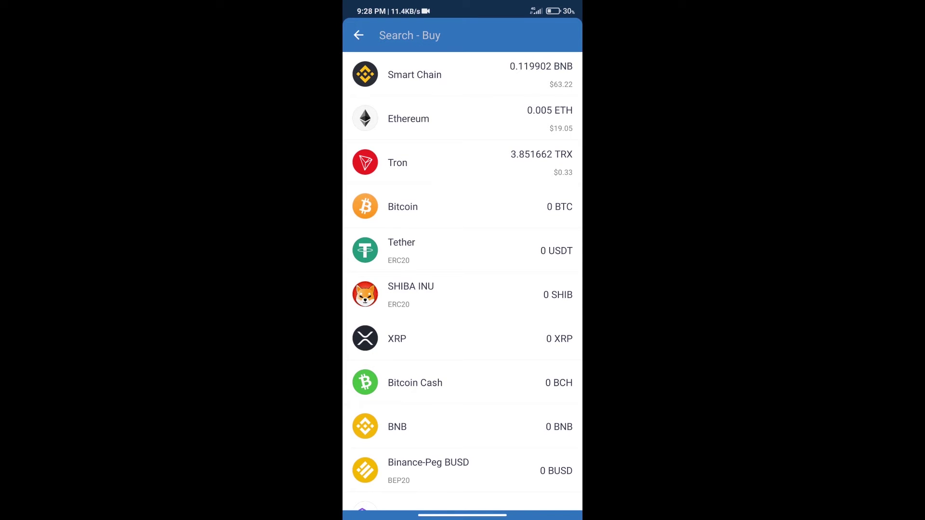
# Find BNB in the buy list and enter a $50 amount, quoted at about 0.091 BNB
pyautogui.click(462, 35)
pyautogui.write('bn')
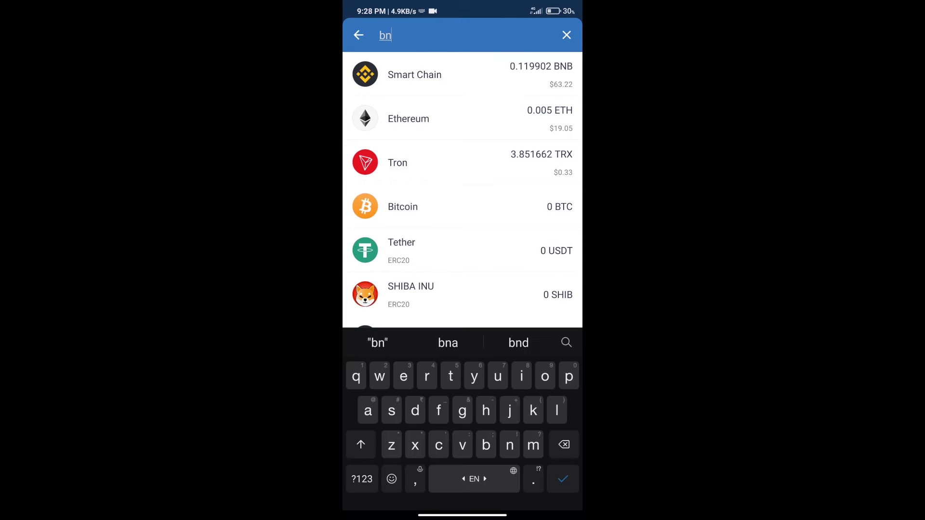
pyautogui.write('b')
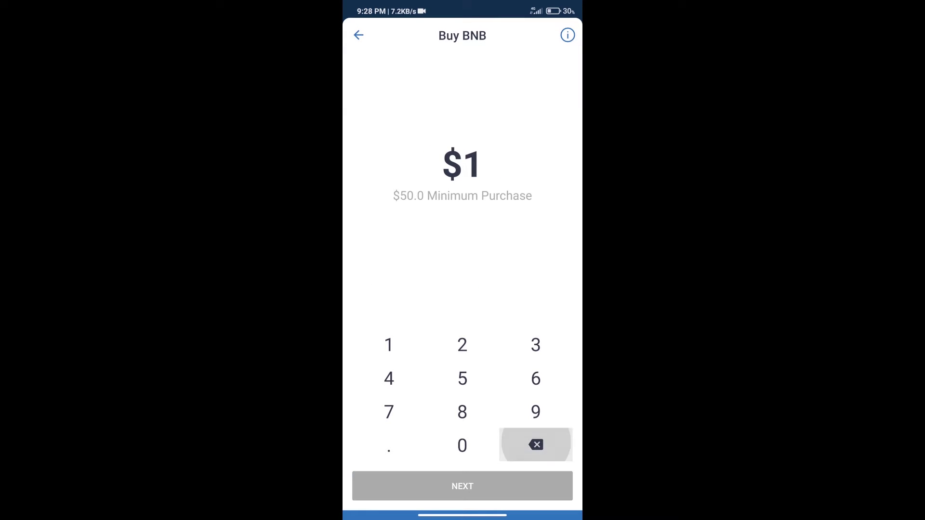
pyautogui.click(536, 445)
pyautogui.click(462, 378)
pyautogui.click(461, 445)
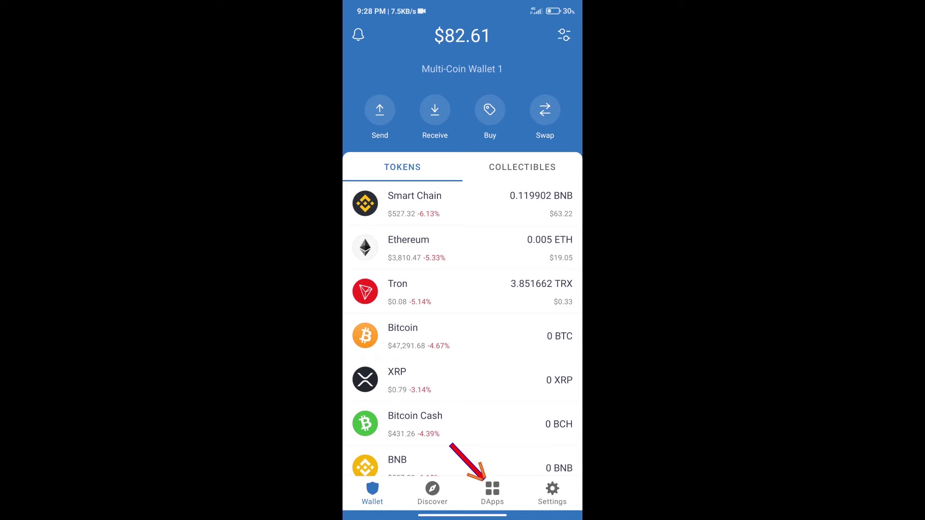
# Open PancakeSwap's BNB-to-CAKE swap page from the DApps browser
pyautogui.click(492, 494)
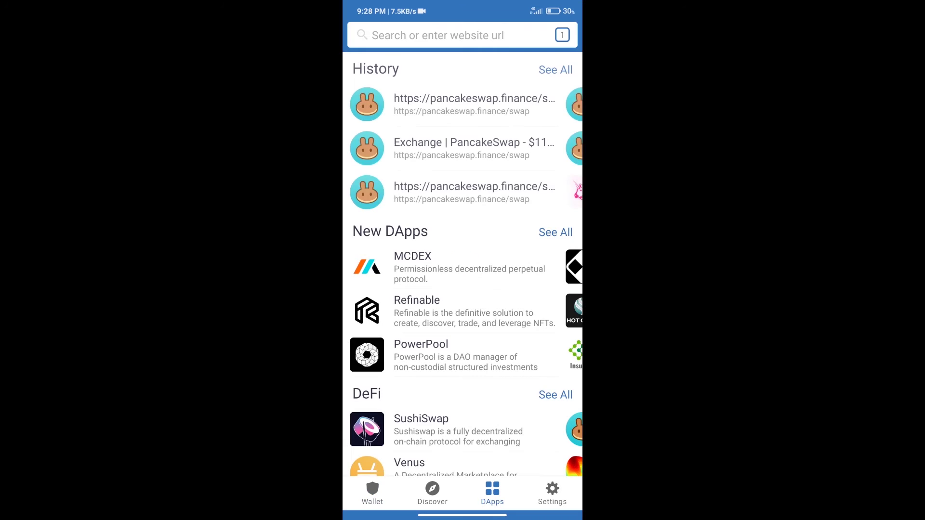
pyautogui.scroll(-5, 463, 289)
pyautogui.scroll(-3, 463, 290)
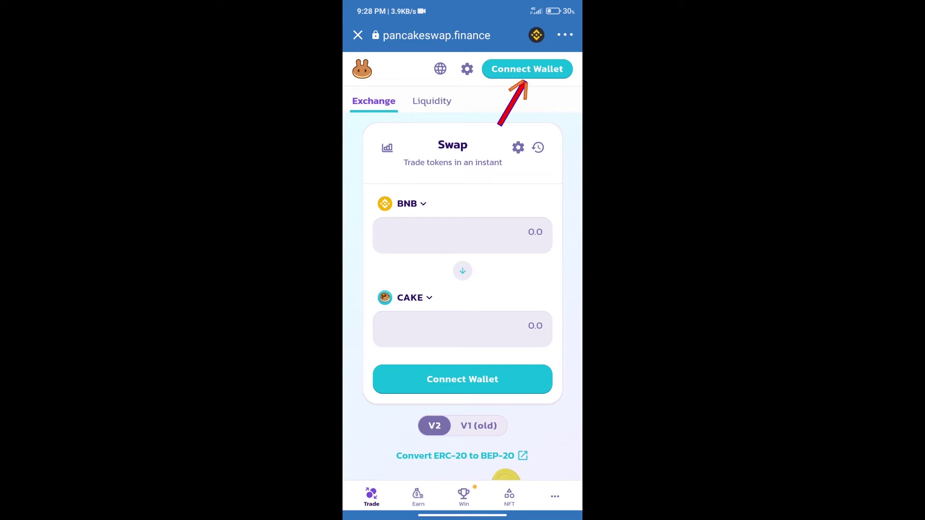
# Connect Trust Wallet to PancakeSwap and copy SPIN's contract address from CoinMarketCap
pyautogui.click(527, 68)
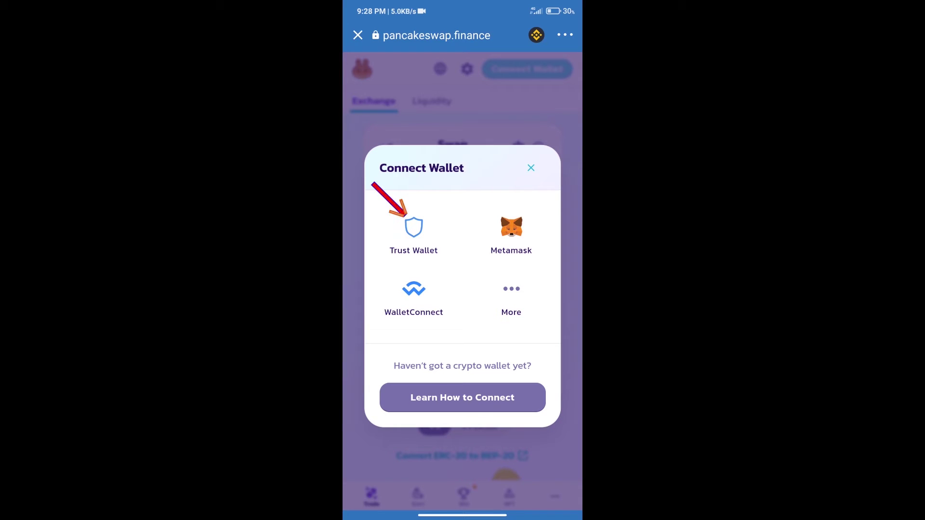
pyautogui.click(414, 235)
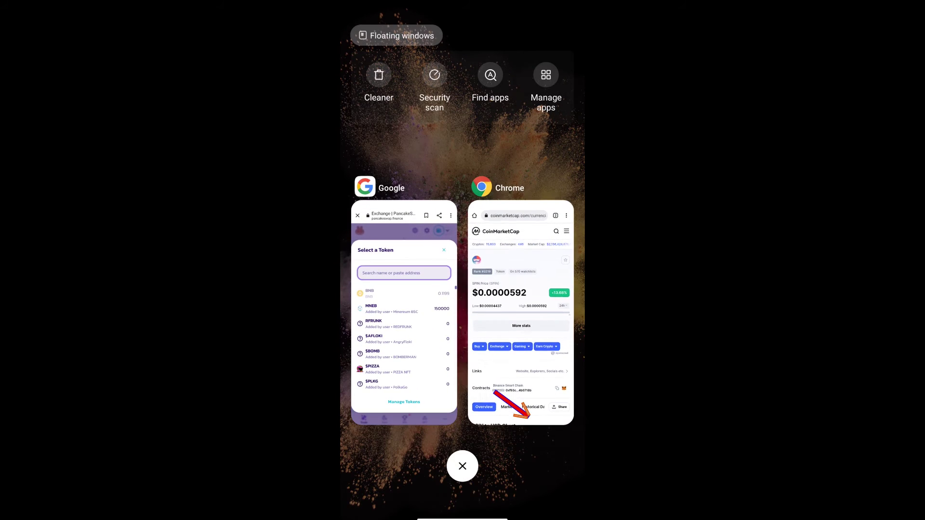
pyautogui.click(506, 303)
pyautogui.click(546, 429)
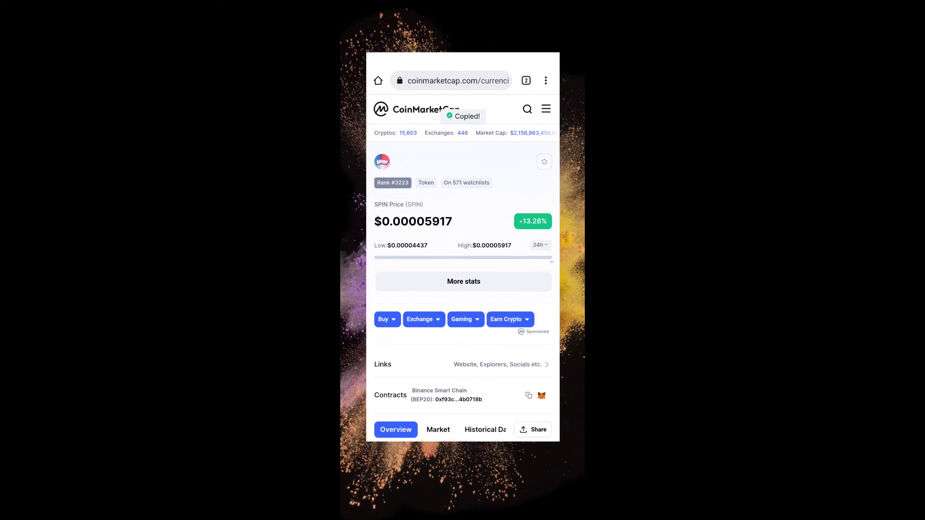
pyautogui.click(506, 304)
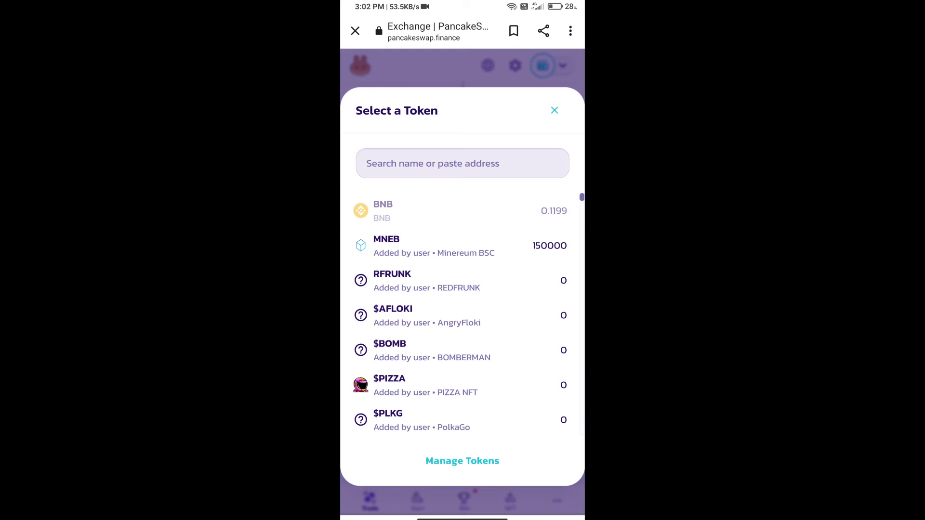
# Paste the SPIN contract address into token search and import SPIN, accepting the unknown-token warning
pyautogui.click(462, 164)
pyautogui.click(371, 137)
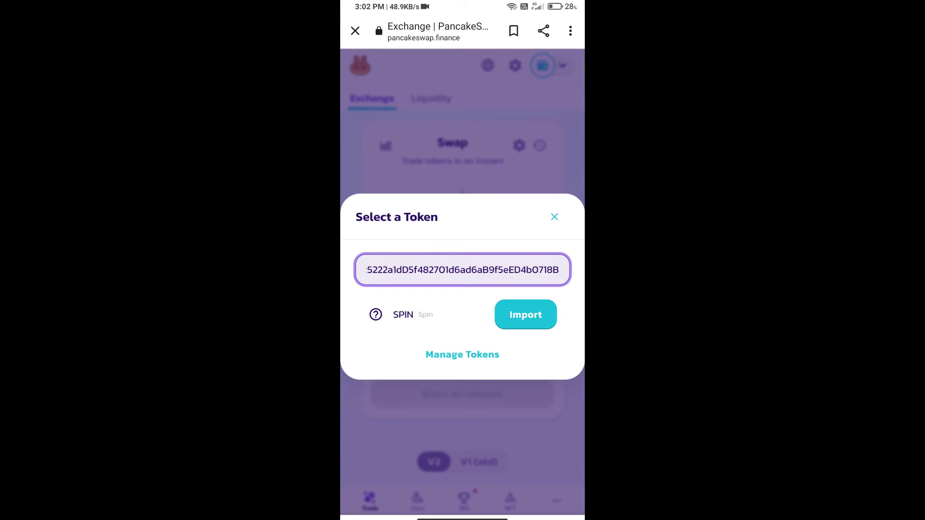
pyautogui.click(526, 314)
pyautogui.click(366, 420)
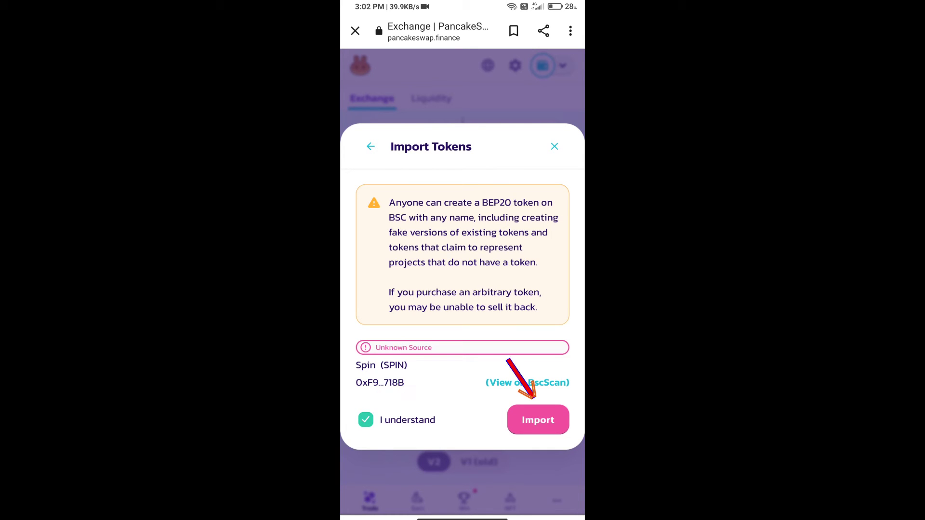
pyautogui.click(538, 419)
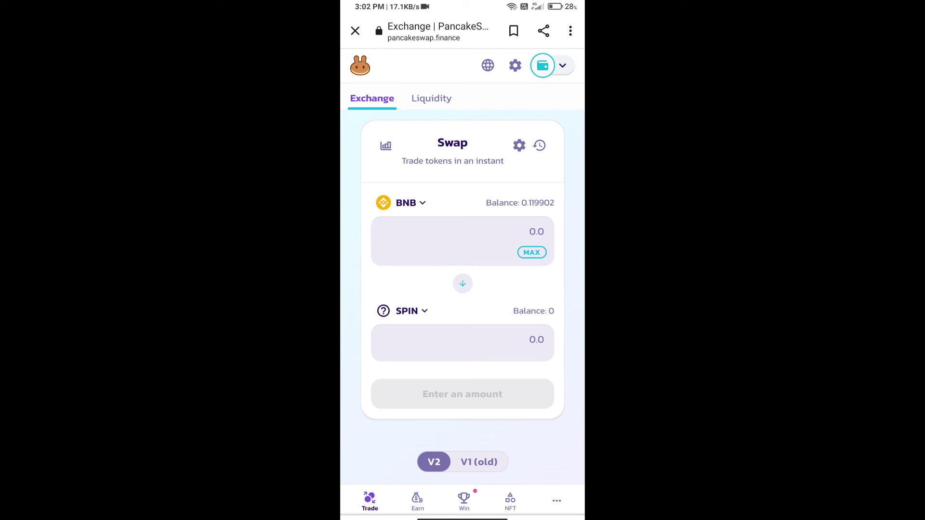
# Set 14% custom slippage and preview swapping about 0.000112 BNB for 1000 SPIN
pyautogui.click(519, 145)
pyautogui.click(508, 398)
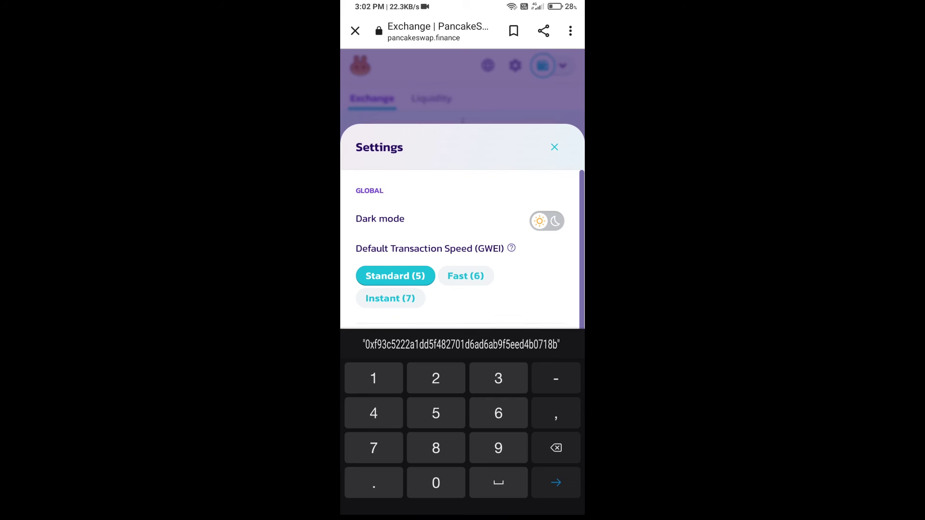
pyautogui.write('1')
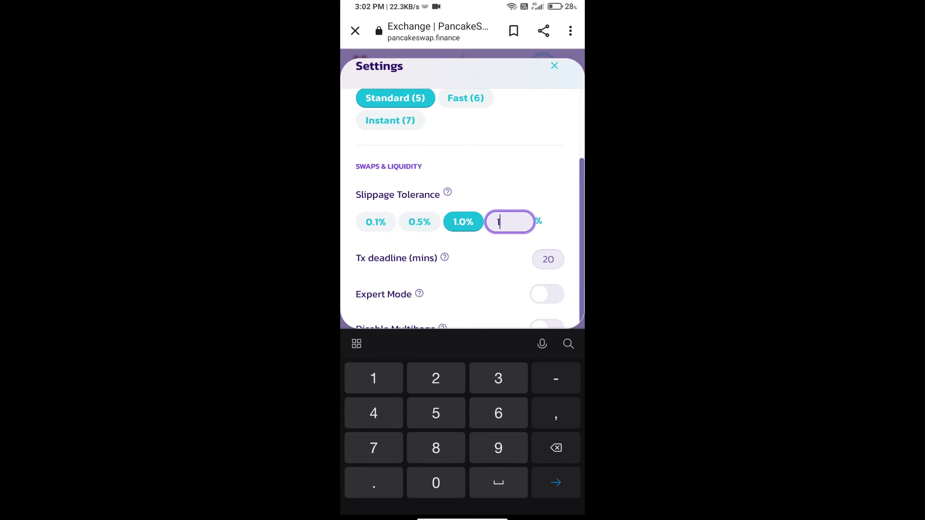
pyautogui.write('4')
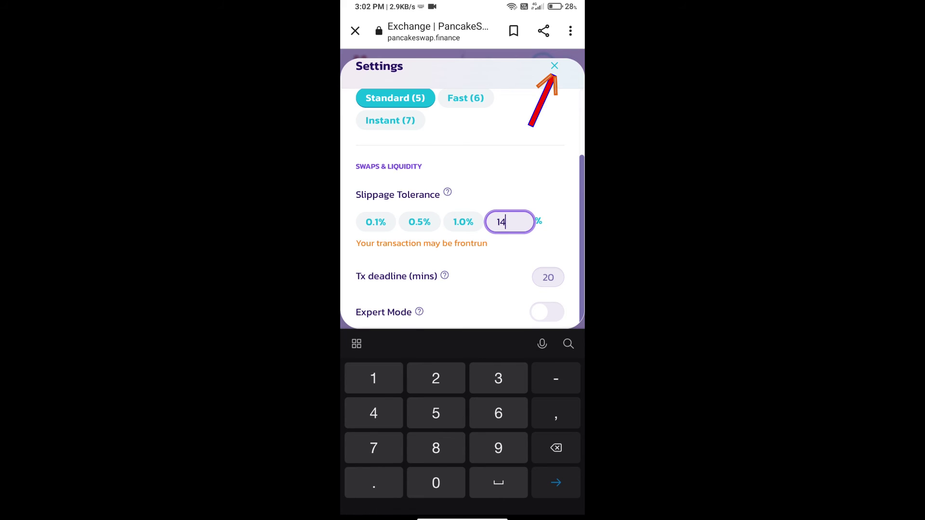
pyautogui.click(553, 65)
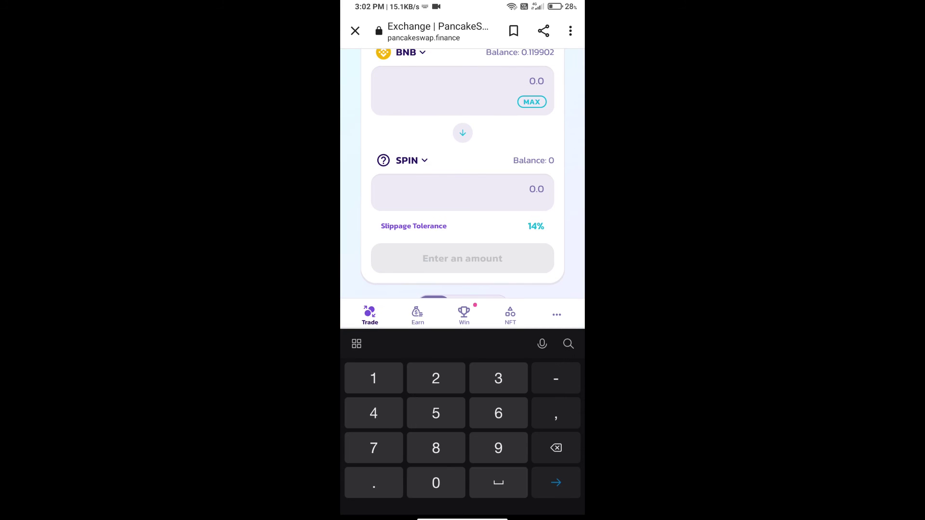
pyautogui.write('1000')
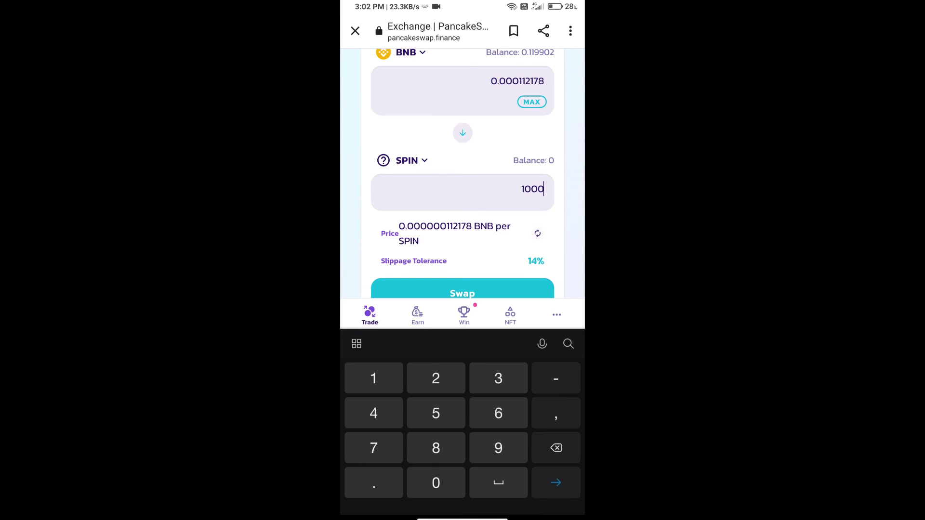
pyautogui.scroll(-3, 463, 180)
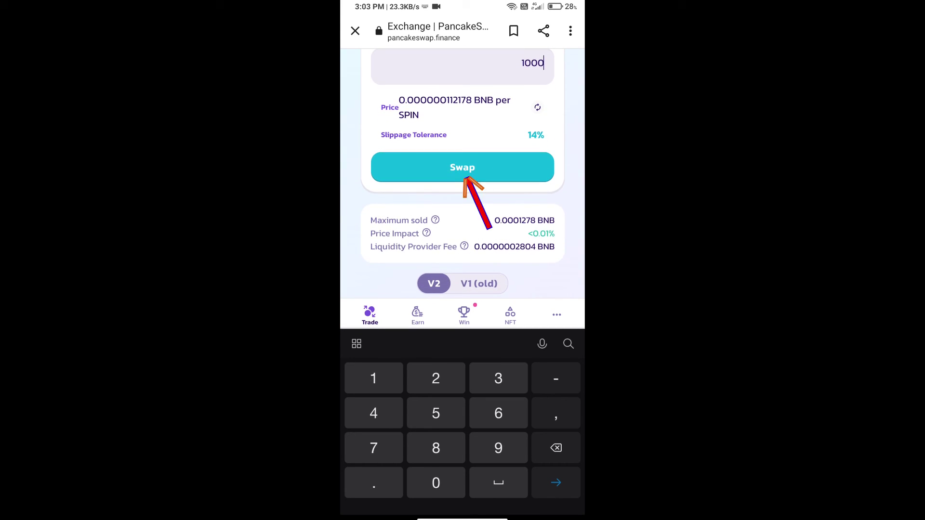
pyautogui.click(463, 167)
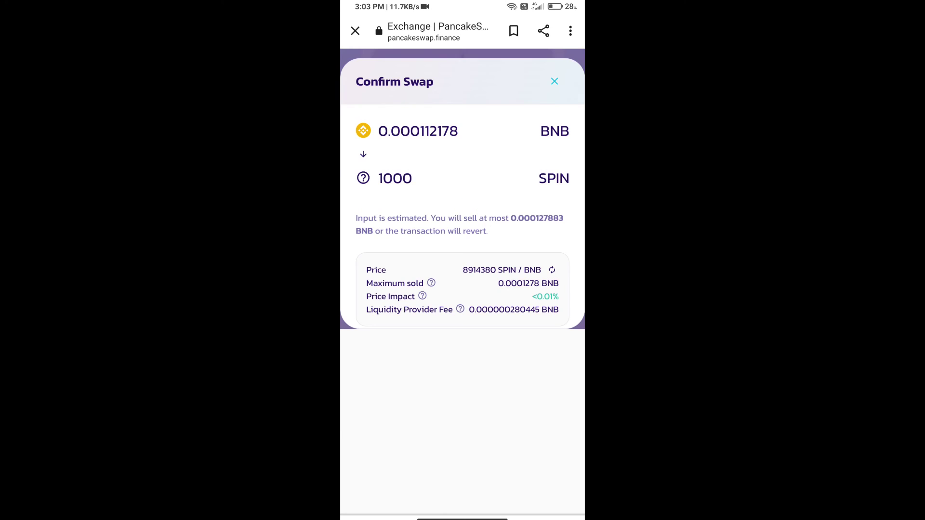